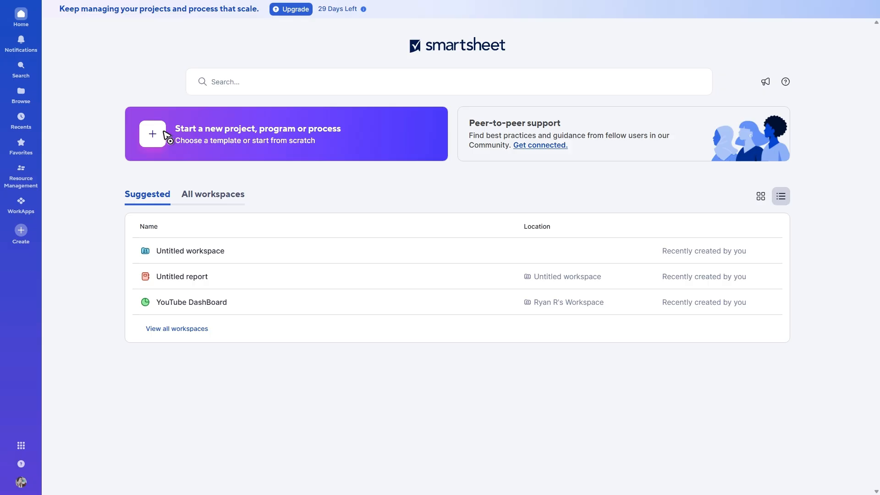
Step: Start a new workspace by importing a Microsoft Excel file
{"action": "left_click", "coordinate": [158, 136]}
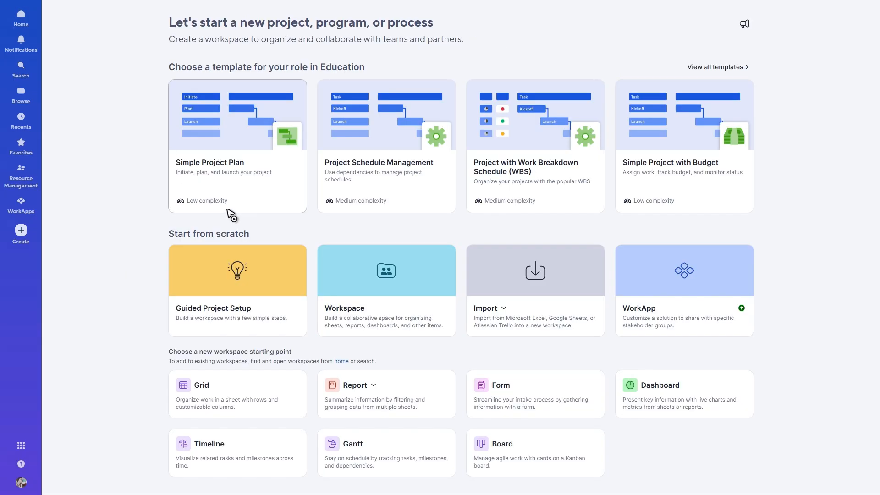
{"action": "left_click", "coordinate": [503, 308]}
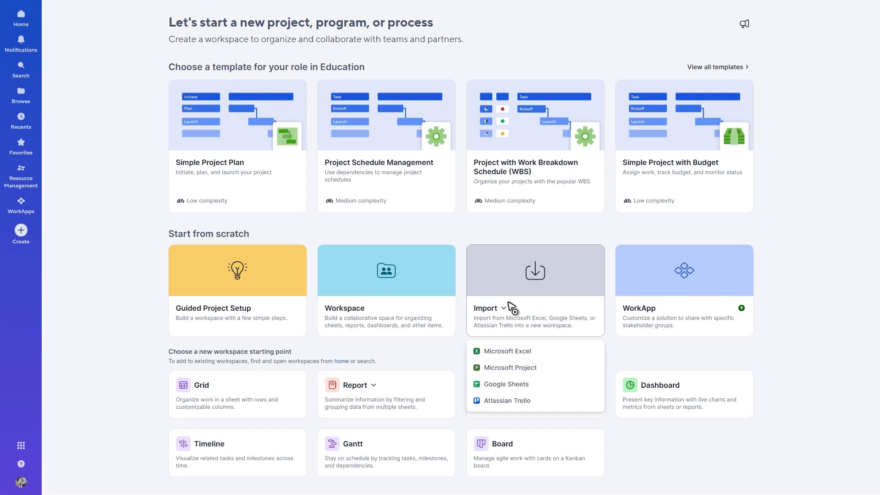
{"action": "left_click", "coordinate": [500, 350]}
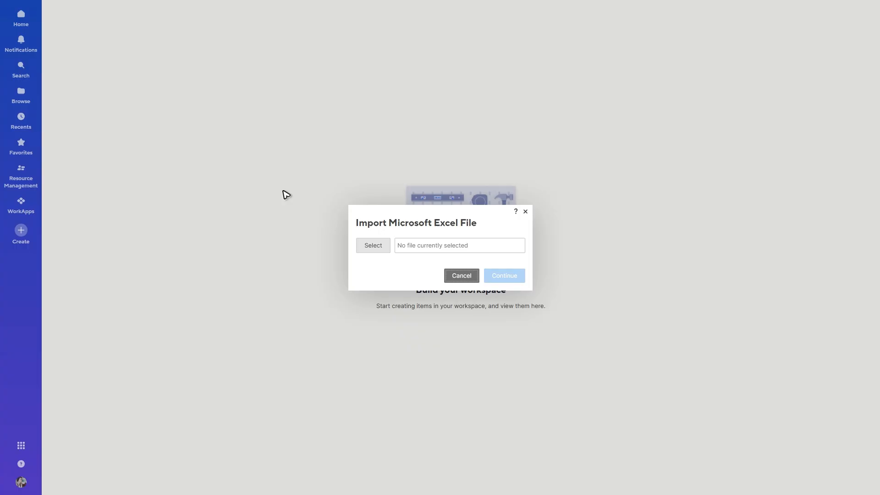
Step: Select the file Untitled sheet.xlsx and import it with the default import settings
{"action": "left_click", "coordinate": [379, 250]}
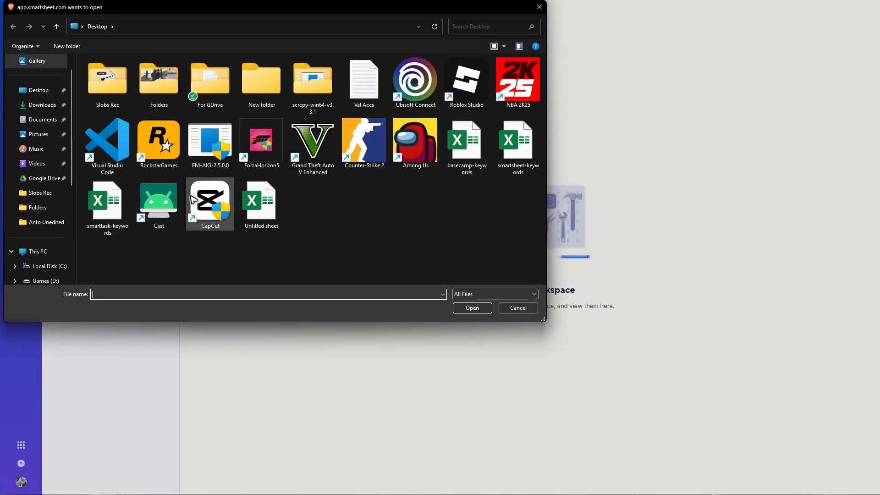
{"action": "double_click", "coordinate": [260, 203]}
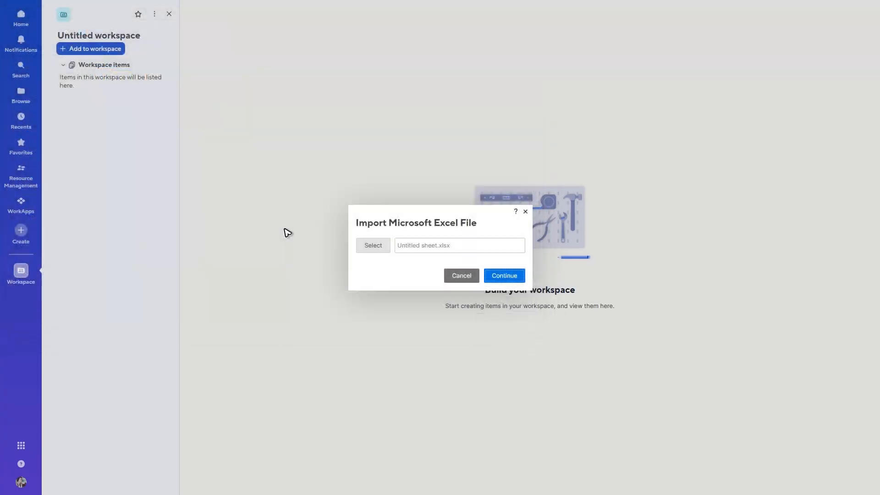
{"action": "left_click", "coordinate": [487, 276]}
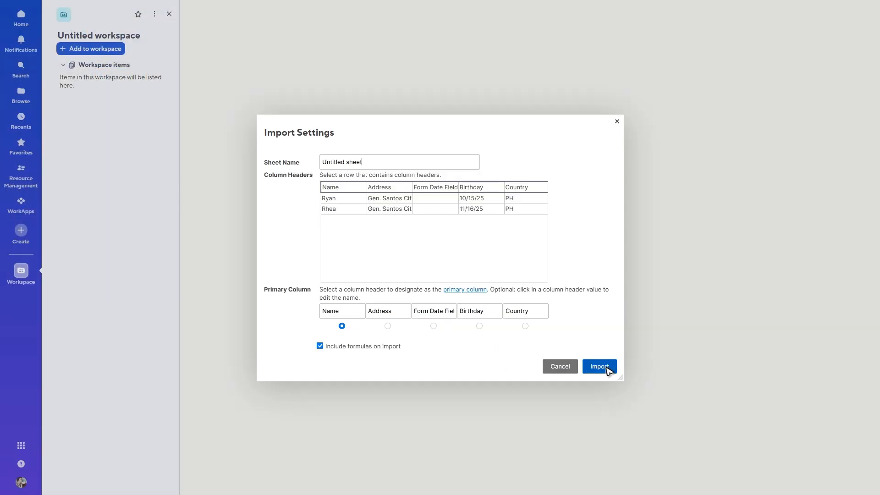
{"action": "left_click", "coordinate": [606, 368]}
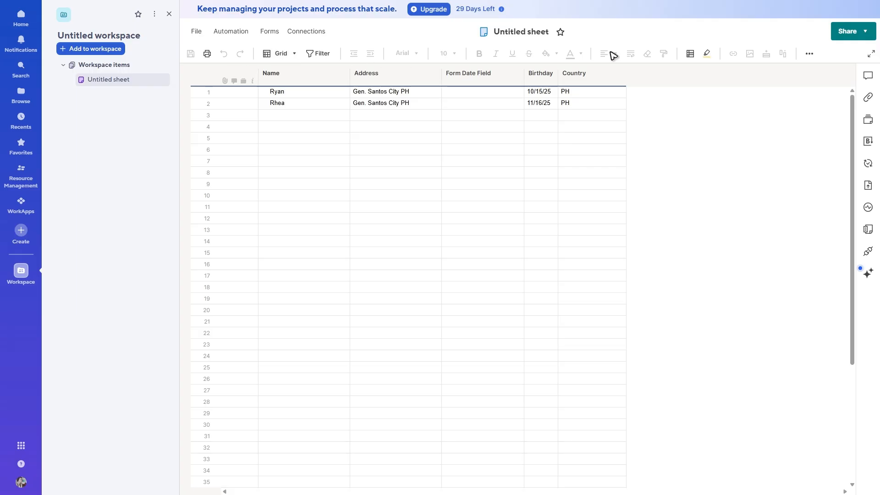
Step: Try to switch the sheet to Gantt view
{"action": "left_click", "coordinate": [294, 54]}
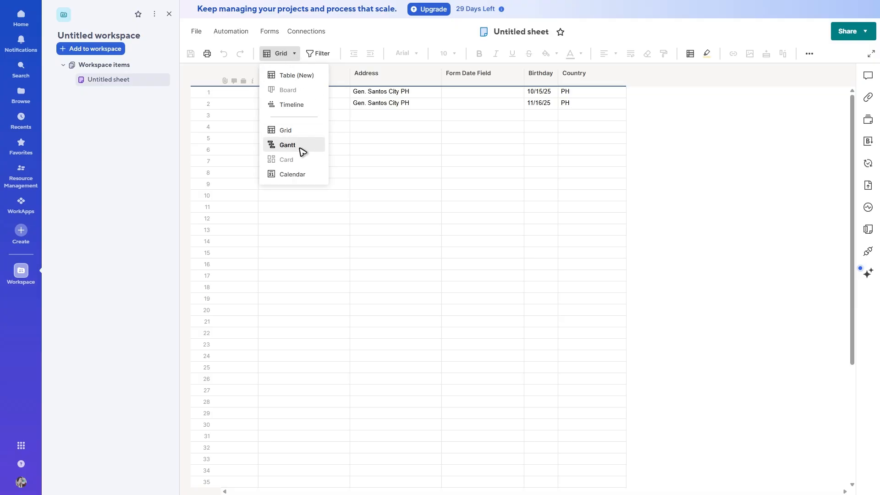
{"action": "left_click", "coordinate": [289, 145]}
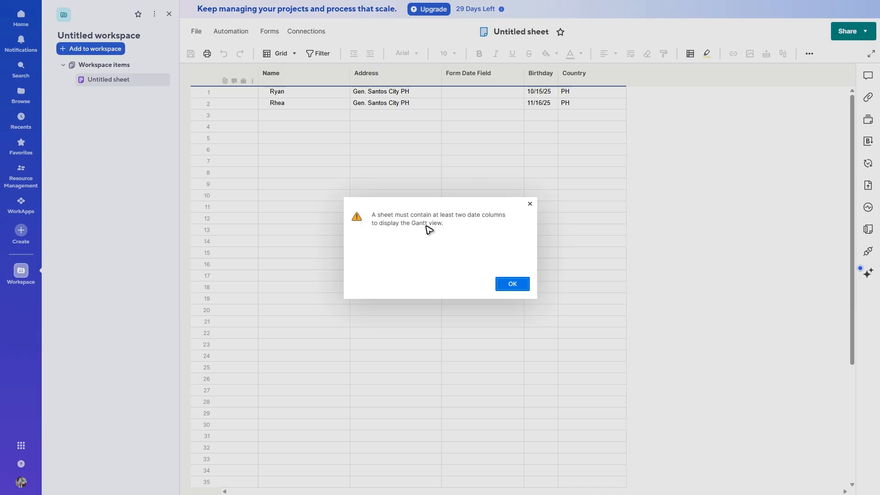
{"action": "left_click", "coordinate": [531, 207]}
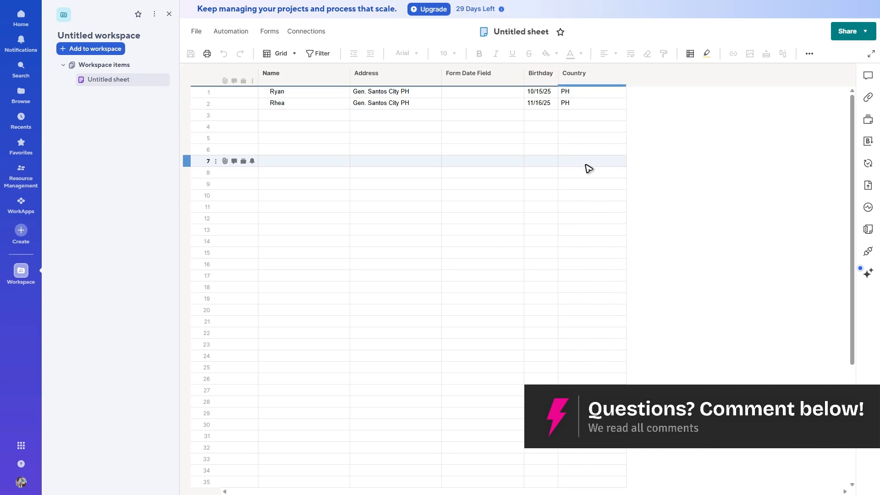
Step: Insert a Date-type column named date to the right of the Country column
{"action": "right_click", "coordinate": [617, 92]}
{"action": "left_click", "coordinate": [612, 77]}
{"action": "right_click", "coordinate": [612, 77]}
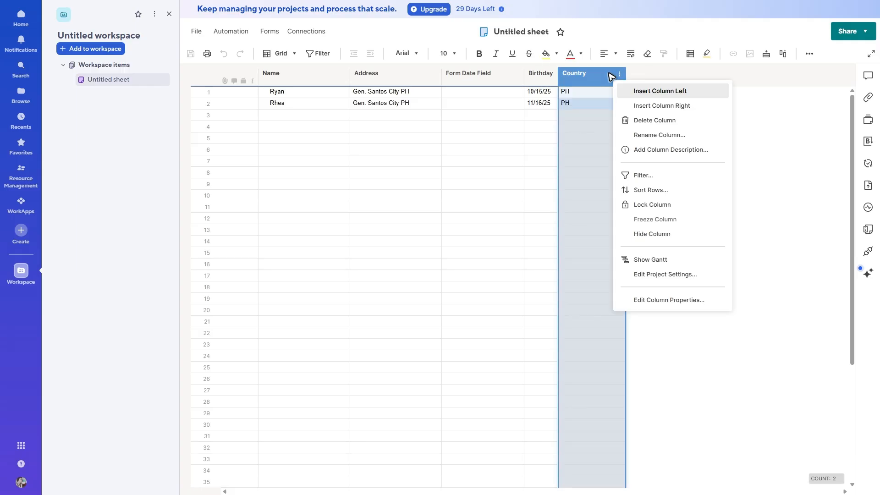
{"action": "left_click", "coordinate": [678, 109]}
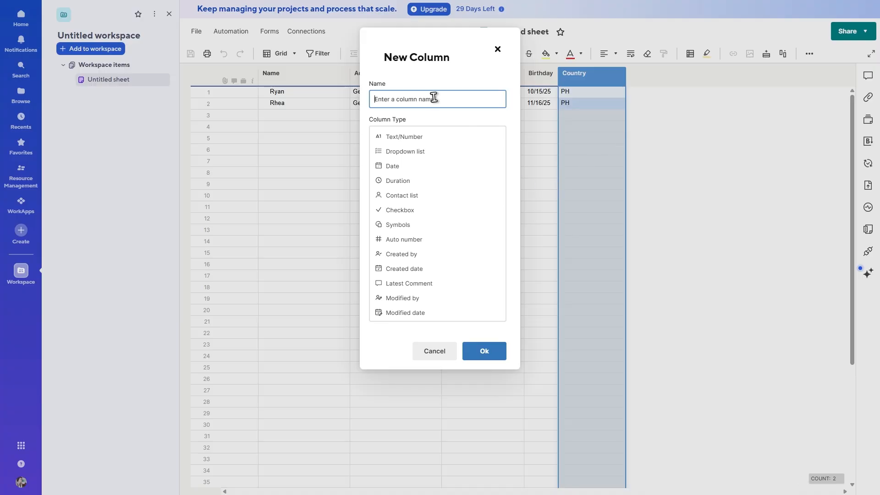
{"action": "left_click", "coordinate": [405, 167]}
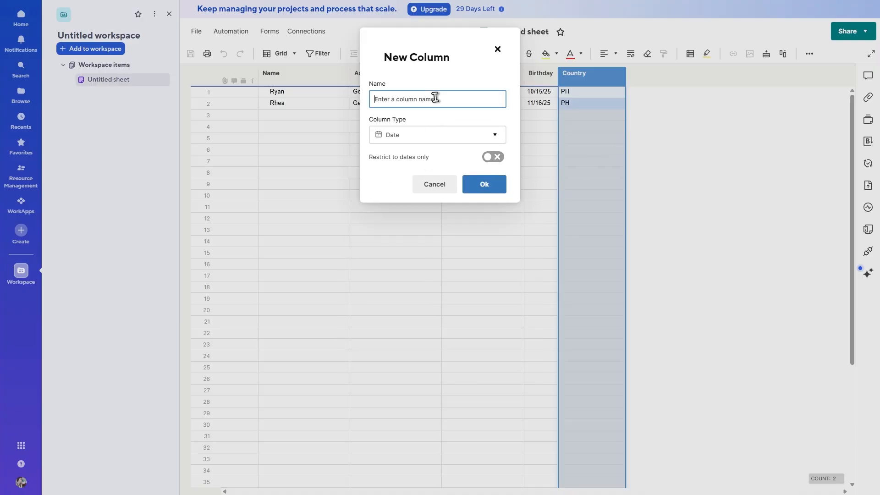
{"action": "type", "text": "date"}
{"action": "left_click", "coordinate": [496, 190]}
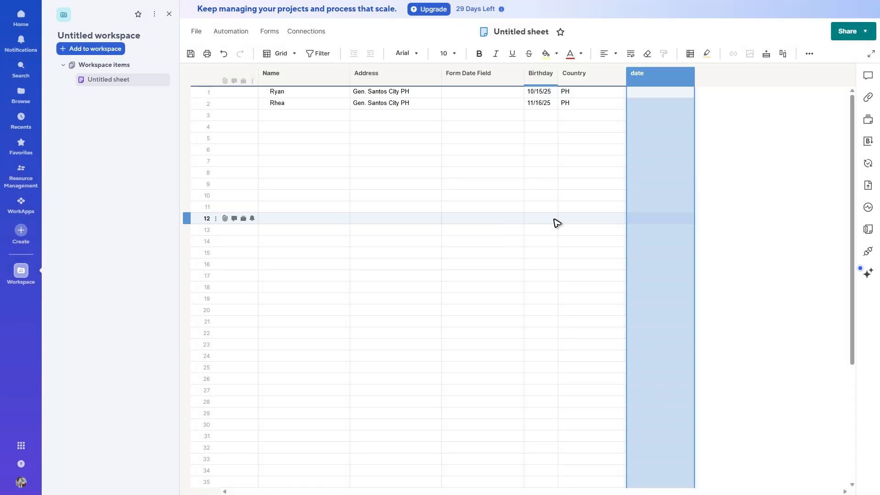
Step: Set the date column to October 31, 2025 for both the Ryan and Rhea rows
{"action": "left_click", "coordinate": [749, 187]}
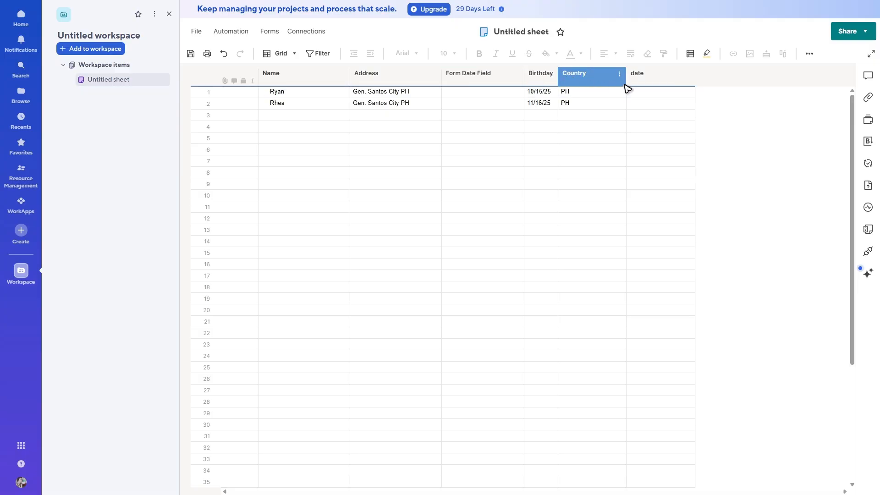
{"action": "left_click", "coordinate": [685, 92]}
{"action": "left_click", "coordinate": [689, 92]}
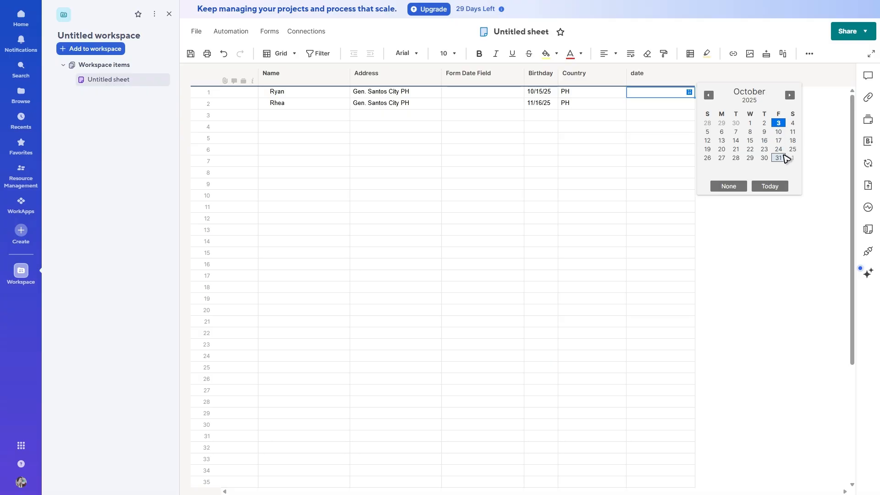
{"action": "left_click", "coordinate": [778, 158]}
{"action": "left_click", "coordinate": [673, 105]}
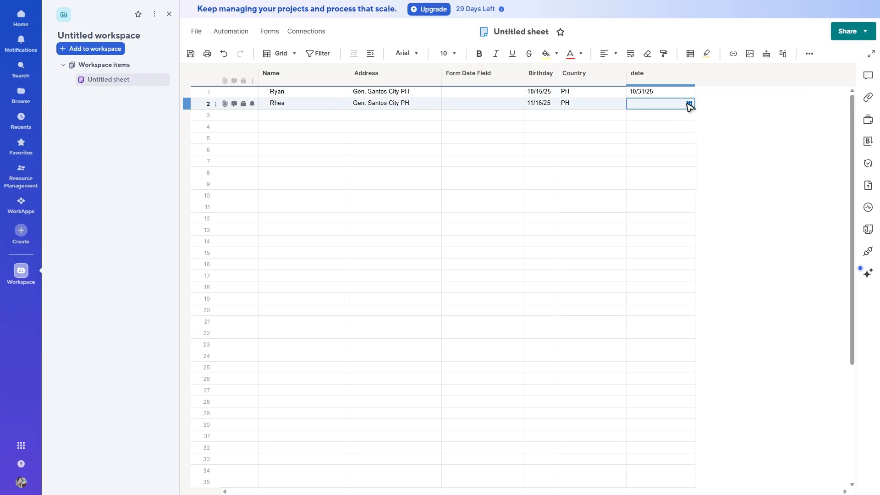
{"action": "left_click", "coordinate": [689, 104]}
{"action": "left_click", "coordinate": [779, 169]}
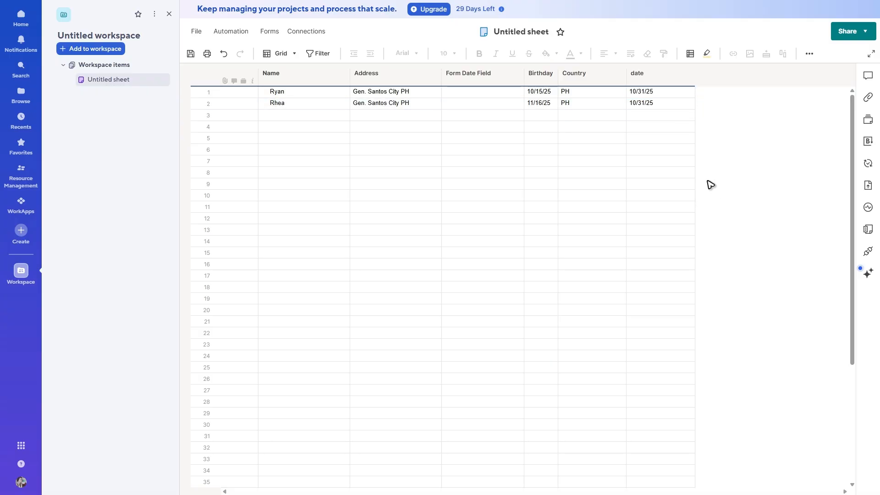
Step: Switch the sheet to Gantt view and narrow the grid so more of the chart shows
{"action": "left_click", "coordinate": [287, 55]}
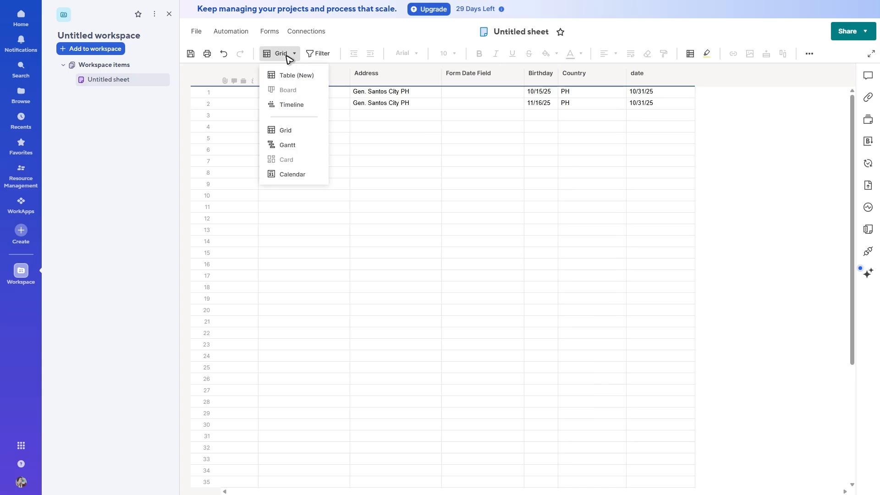
{"action": "left_click", "coordinate": [289, 145]}
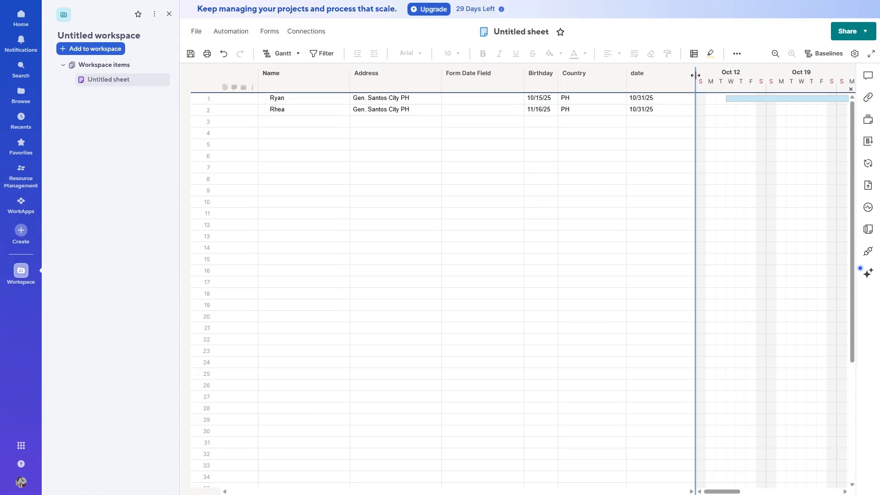
{"action": "left_click_drag", "start_coordinate": [695, 76], "coordinate": [489, 81]}
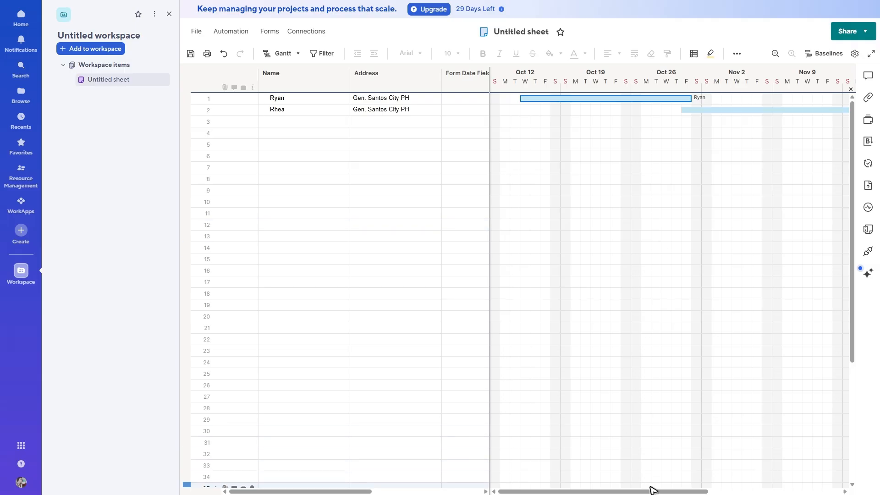
{"action": "left_click_drag", "start_coordinate": [651, 488], "coordinate": [552, 478]}
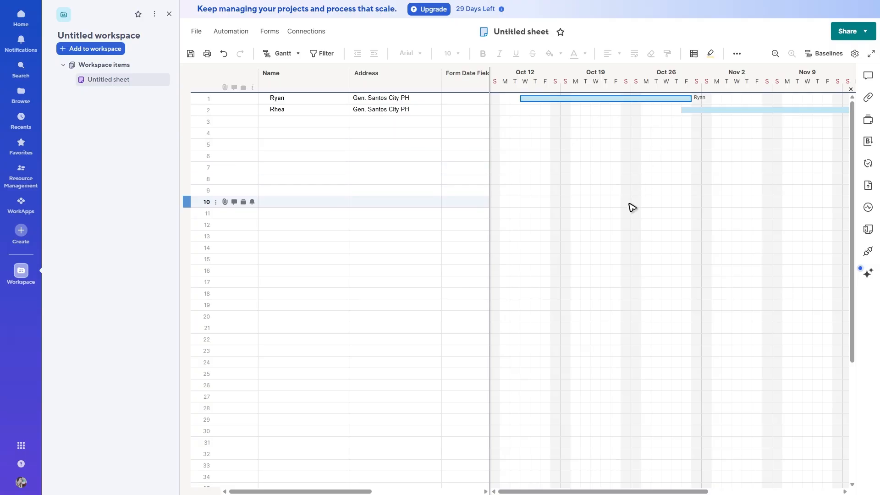
{"action": "key", "text": "ctrl+minus"}
{"action": "key", "text": "ctrl+minus"}
{"action": "key", "text": "ctrl+0"}
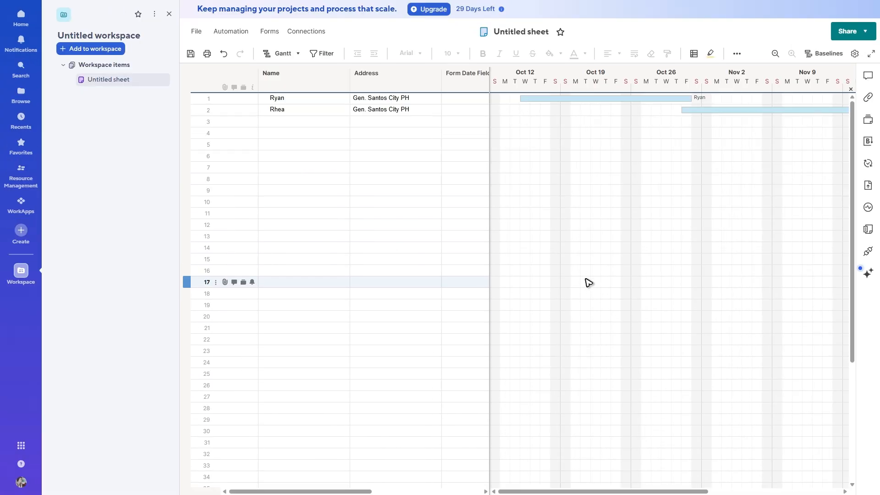
Step: Open the Ryan row's task details form from its Gantt bar and close it
{"action": "left_click", "coordinate": [750, 110]}
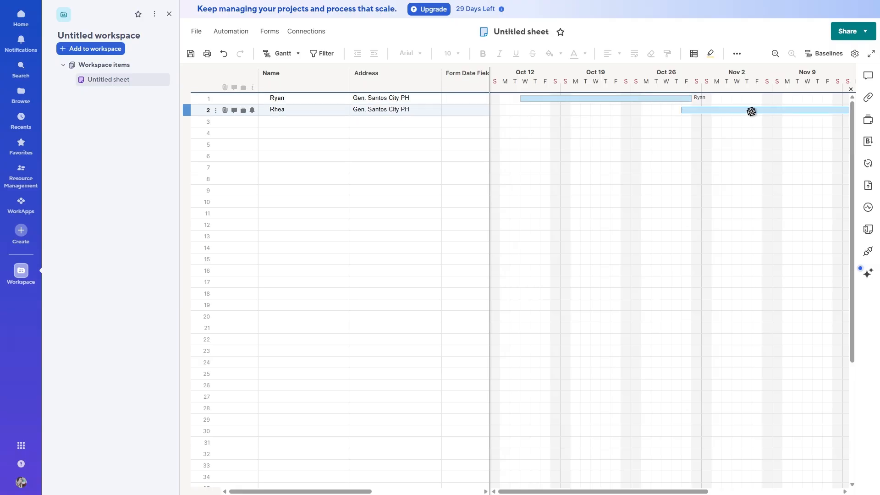
{"action": "double_click", "coordinate": [597, 98]}
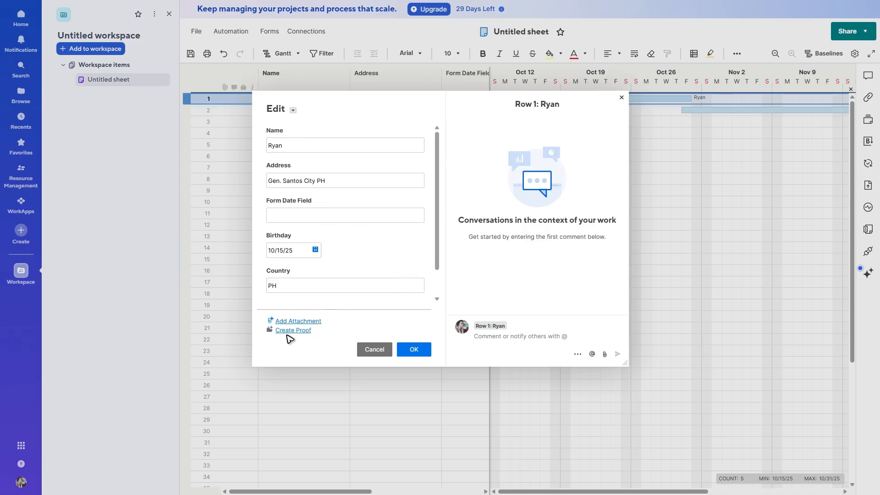
{"action": "left_click", "coordinate": [543, 338]}
{"action": "left_click", "coordinate": [426, 349]}
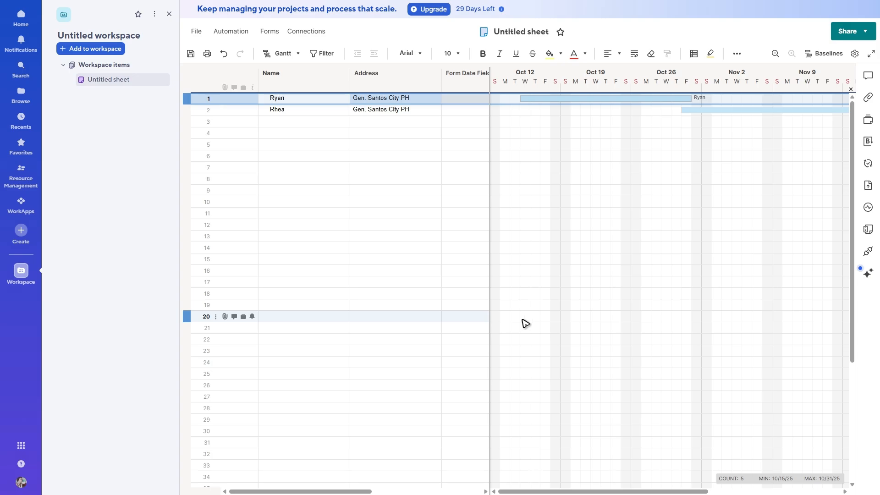
Step: Review the Gantt timescale settings in Project Settings and close the dialog
{"action": "left_click", "coordinate": [856, 54]}
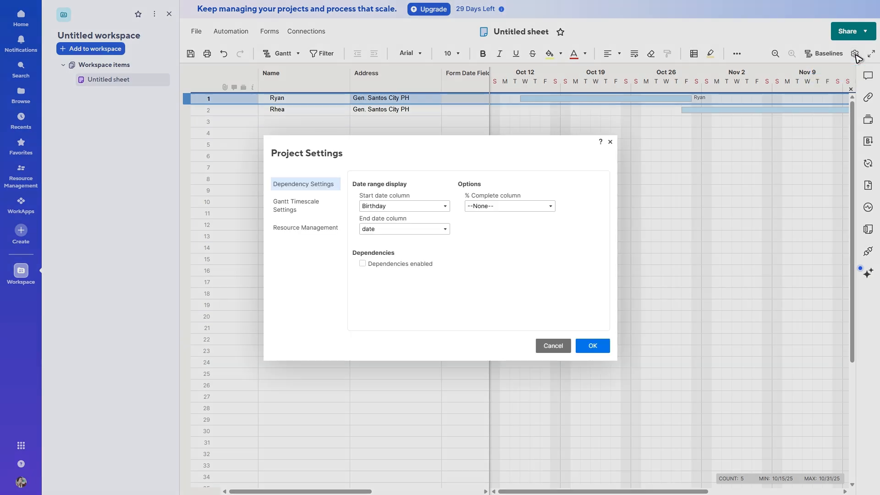
{"action": "left_click", "coordinate": [306, 206]}
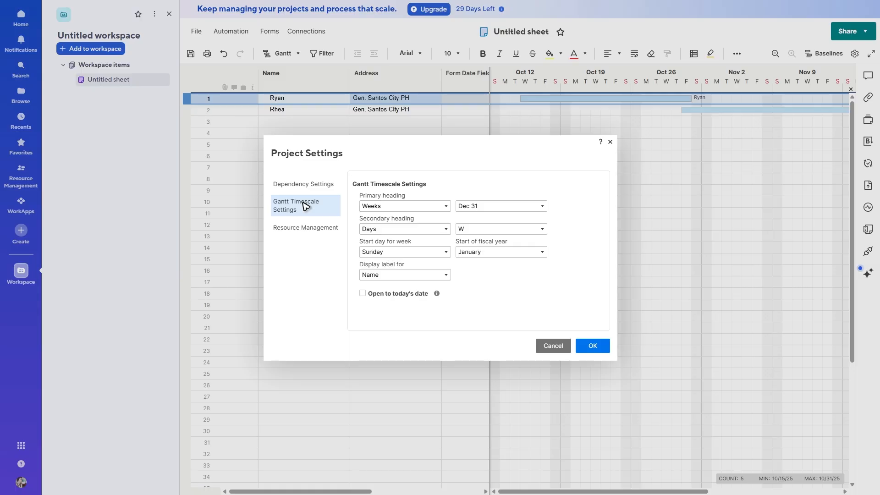
{"action": "left_click", "coordinate": [443, 207]}
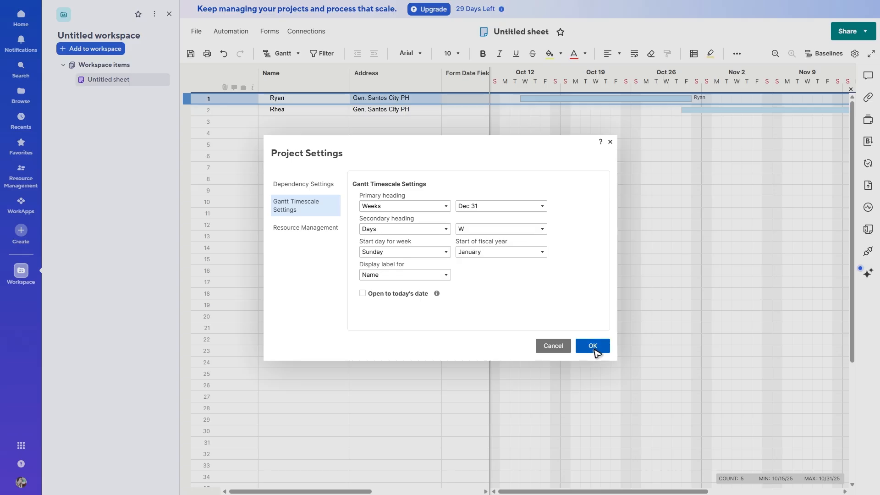
{"action": "left_click", "coordinate": [592, 346]}
{"action": "left_click", "coordinate": [589, 266]}
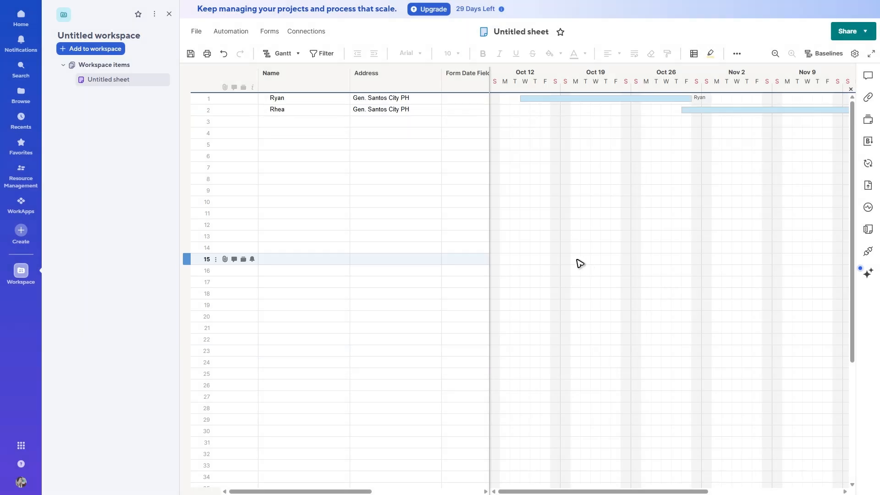
Step: Open Project Settings from the Address column's menu, view Resource Management, and close it
{"action": "right_click", "coordinate": [420, 82]}
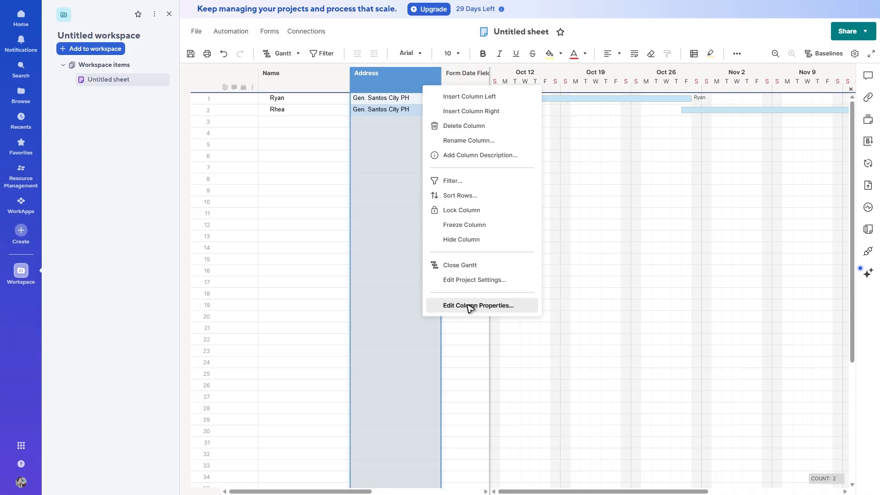
{"action": "left_click", "coordinate": [470, 281]}
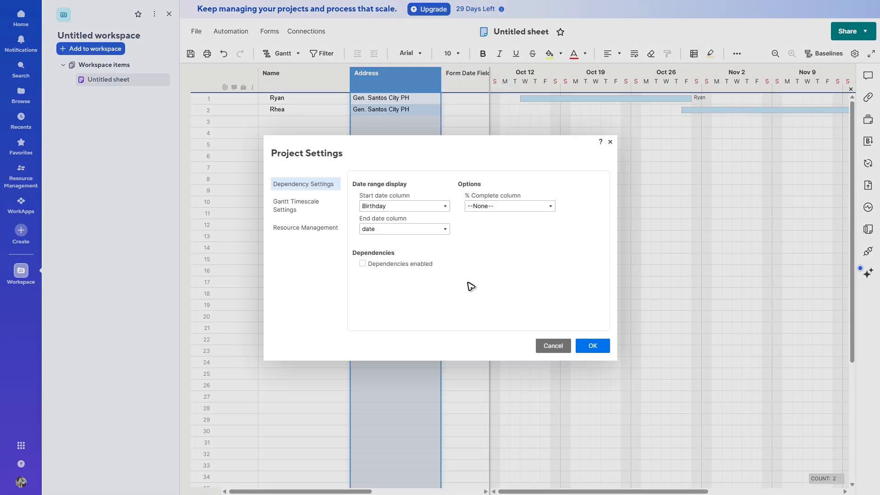
{"action": "left_click", "coordinate": [305, 227]}
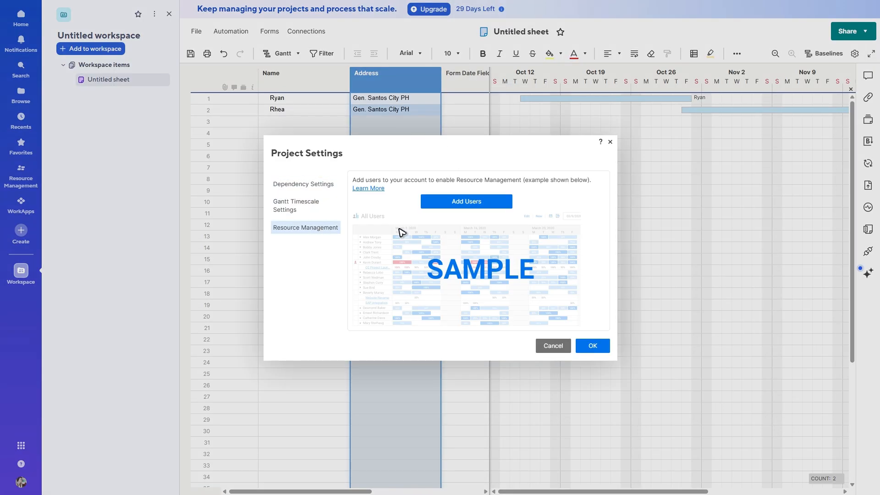
{"action": "left_click", "coordinate": [610, 142]}
Step: Open Project Settings from the date column's menu and set the % Complete column to Form Date Field
{"action": "right_click", "coordinate": [461, 76]}
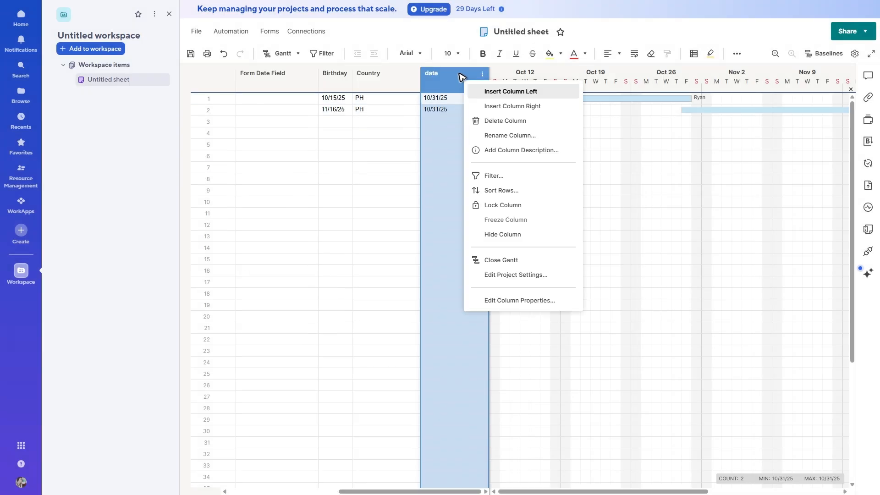
{"action": "left_click", "coordinate": [512, 277]}
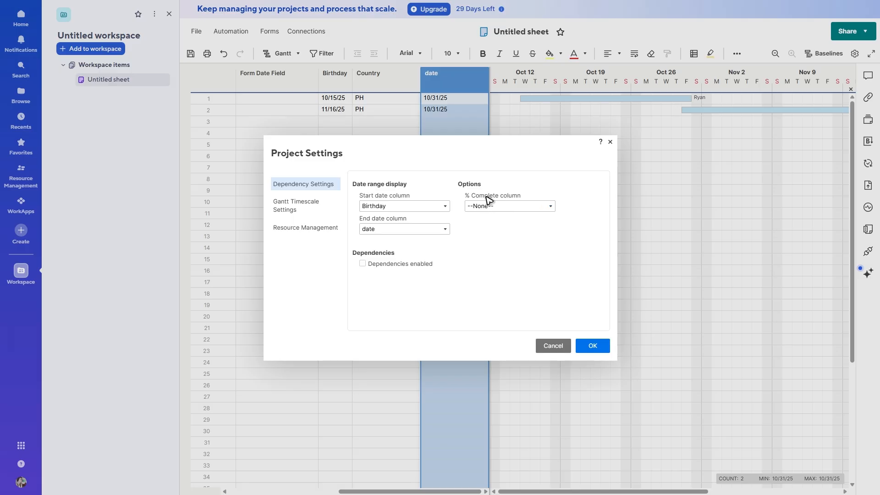
{"action": "left_click", "coordinate": [530, 206]}
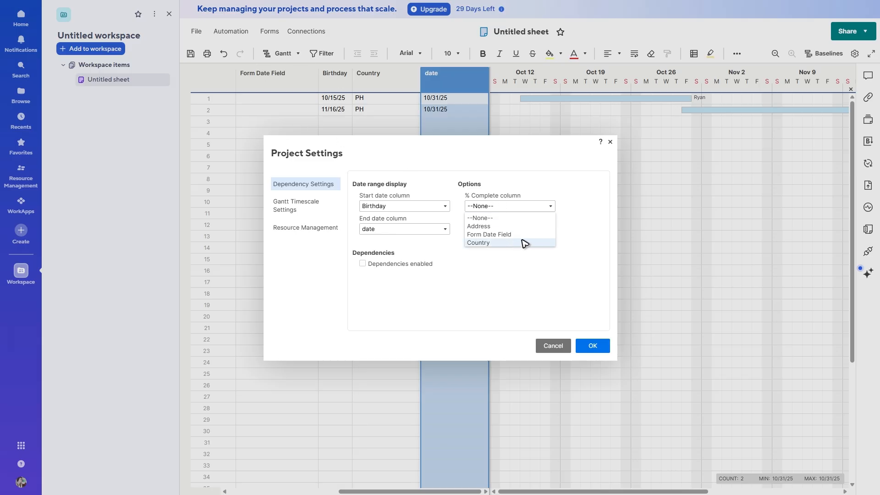
{"action": "left_click", "coordinate": [506, 235]}
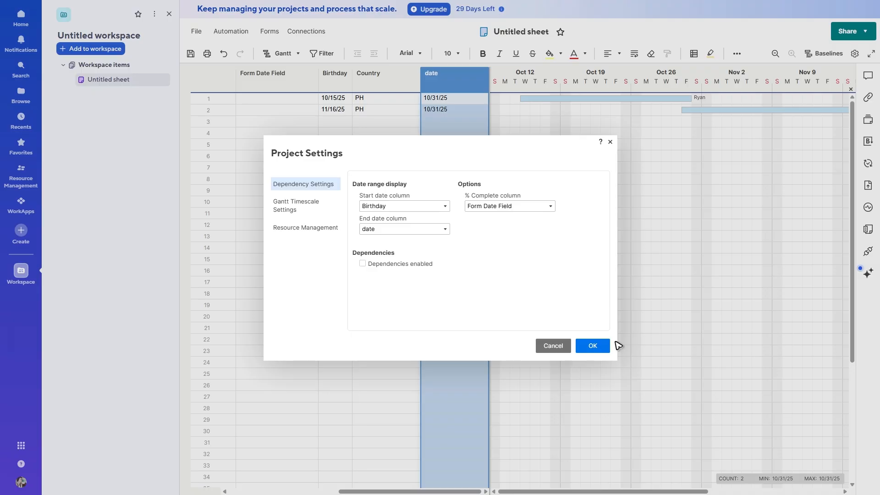
{"action": "left_click", "coordinate": [597, 348]}
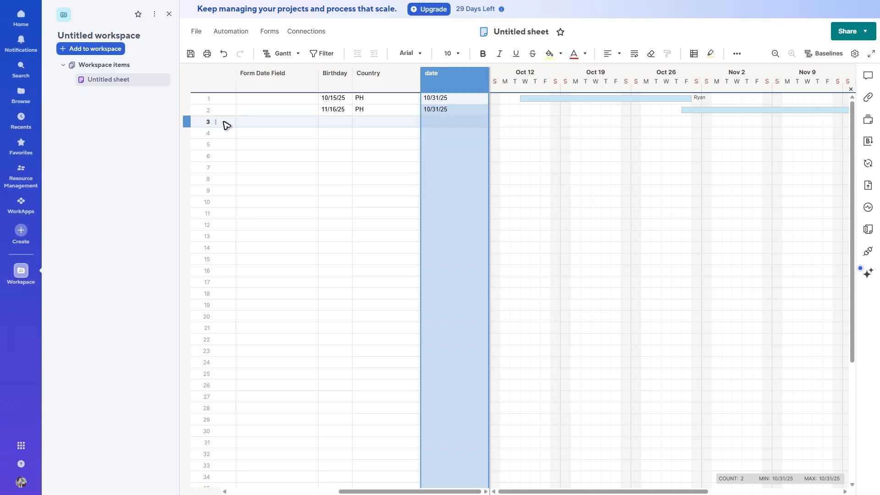
Step: Enter 12 and 50 in the Form Date Field cells of rows 1 and 2 as percent-complete values
{"action": "left_click", "coordinate": [271, 98]}
{"action": "type", "text": "1"}
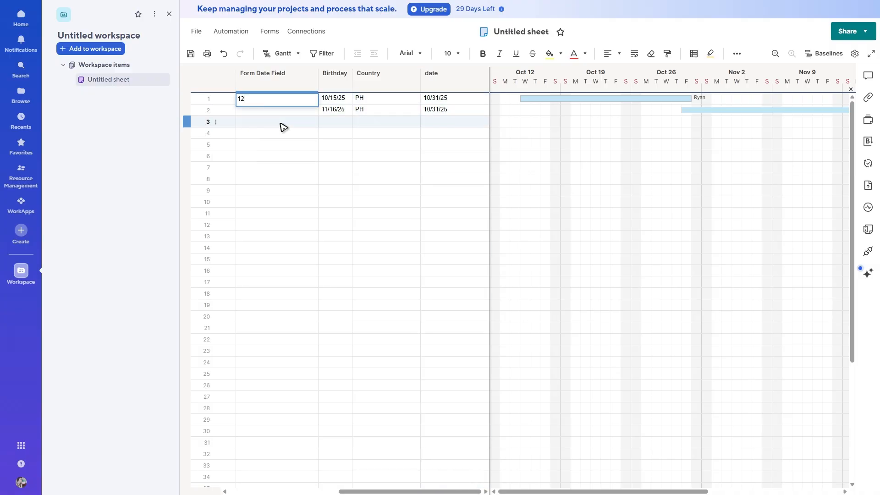
{"action": "type", "text": "2"}
{"action": "key", "text": "Return"}
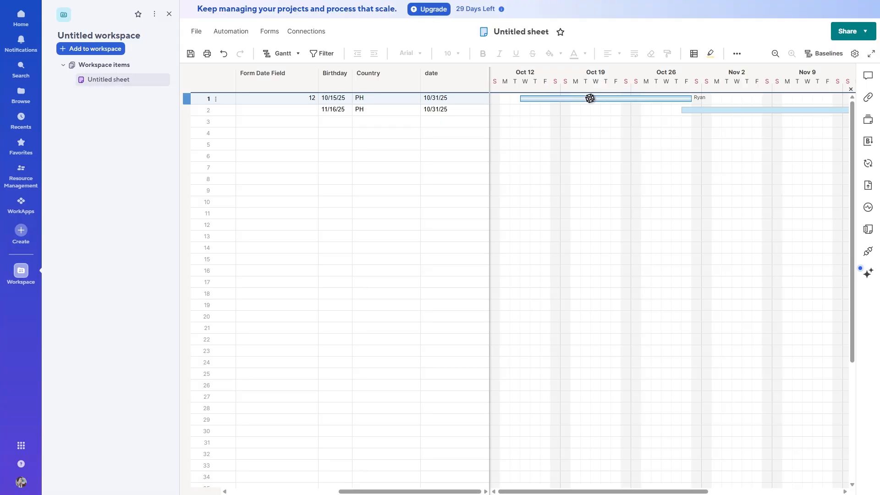
{"action": "left_click", "coordinate": [295, 99]}
{"action": "double_click", "coordinate": [285, 109]}
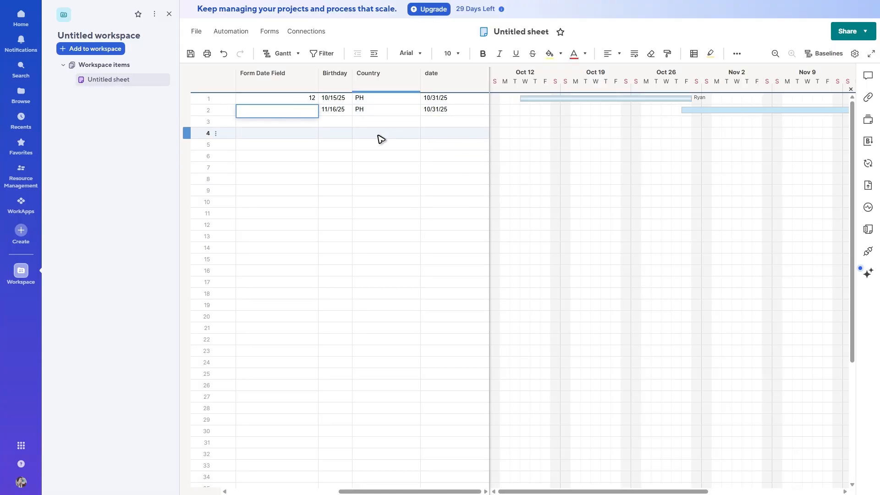
{"action": "type", "text": "50"}
{"action": "key", "text": "Return"}
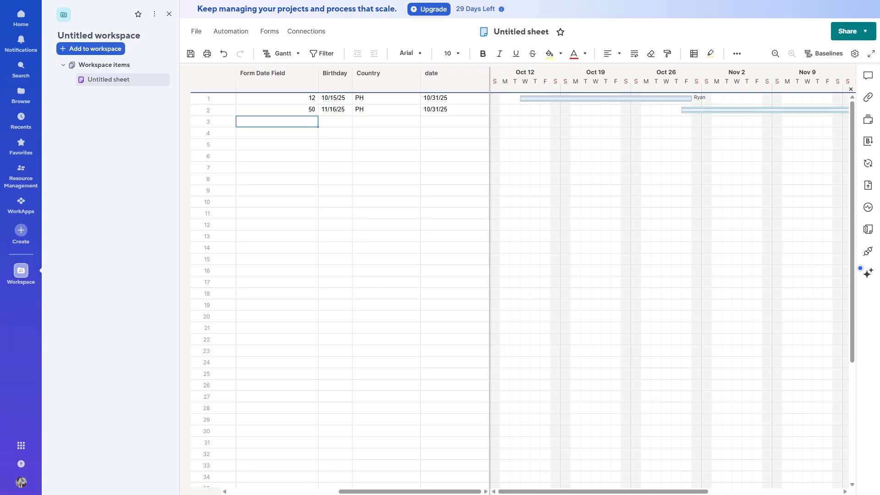
{"action": "left_click", "coordinate": [121, 294]}
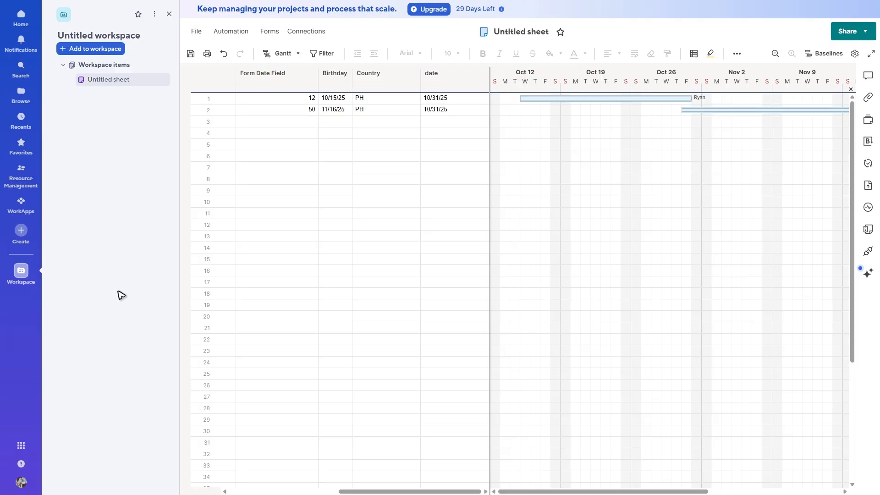